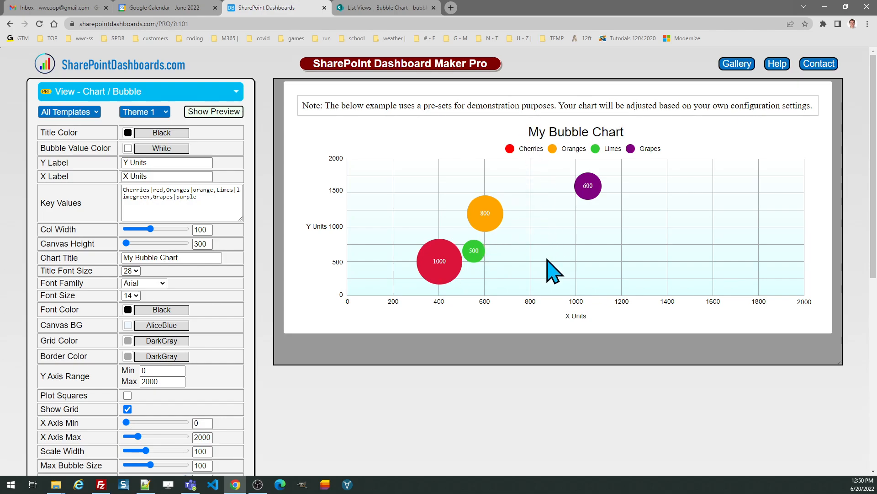
# Review the bubble chart template's guide with its required fields and notes, and the Key Values entries.
pyautogui.scroll(-1, 874, 235)
pyautogui.moveTo(874, 236); pyautogui.dragTo(868, 427)
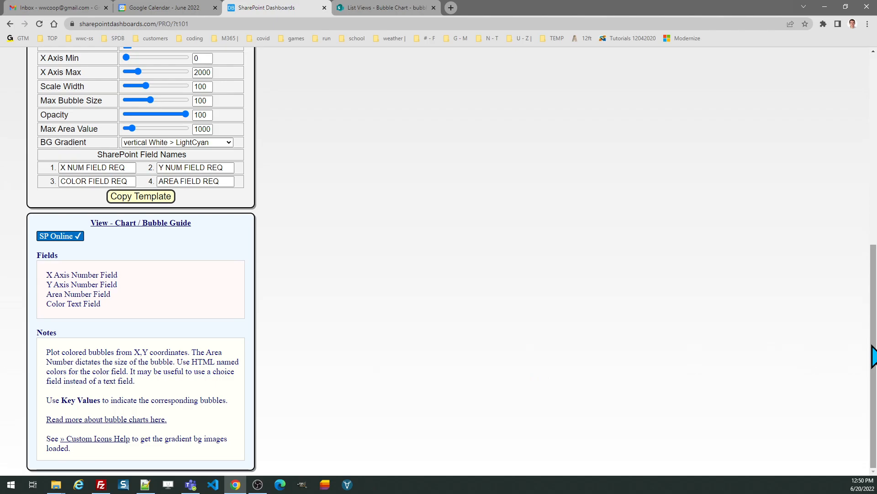
pyautogui.moveTo(873, 357); pyautogui.dragTo(862, 157)
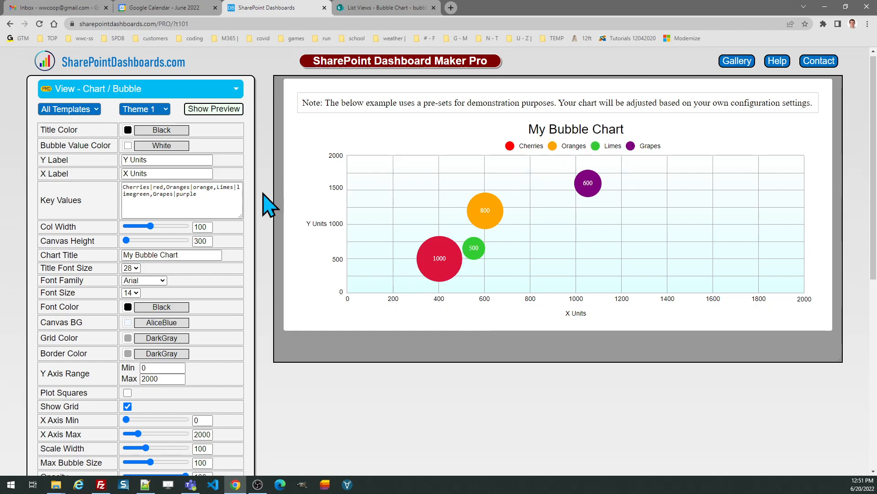
pyautogui.moveTo(208, 196); pyautogui.dragTo(122, 187)
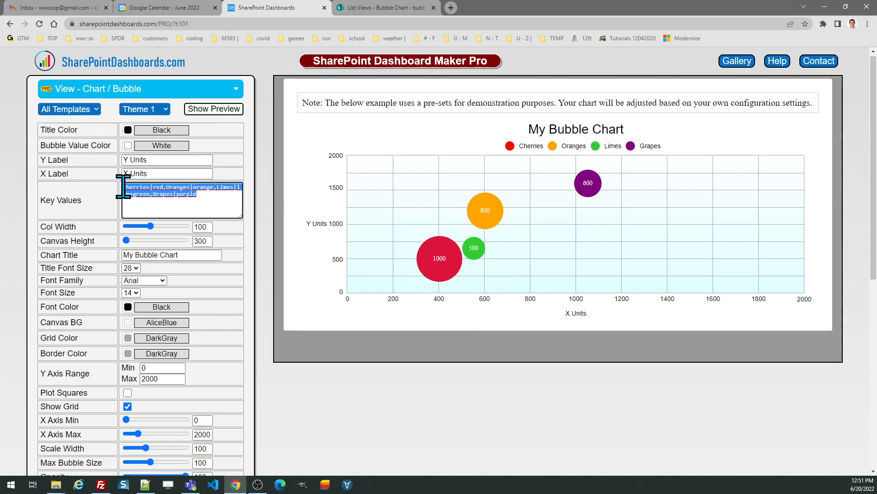
pyautogui.click(213, 200)
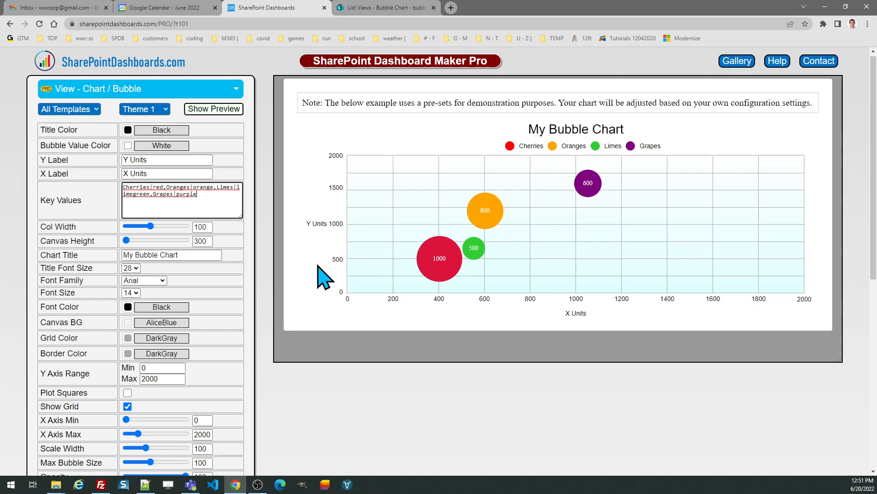
# Try Theme 2 on the bubble chart preview and switch back to Theme 1.
pyautogui.click(163, 113)
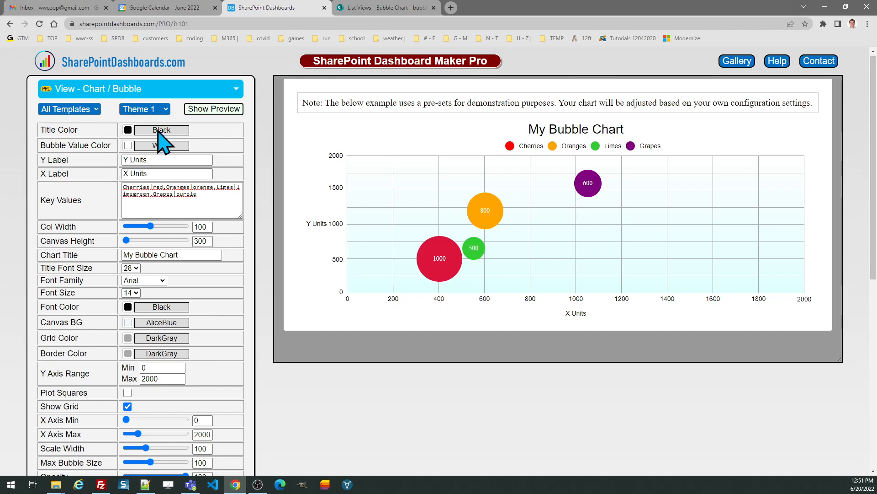
pyautogui.click(157, 121)
pyautogui.click(166, 111)
pyautogui.click(167, 142)
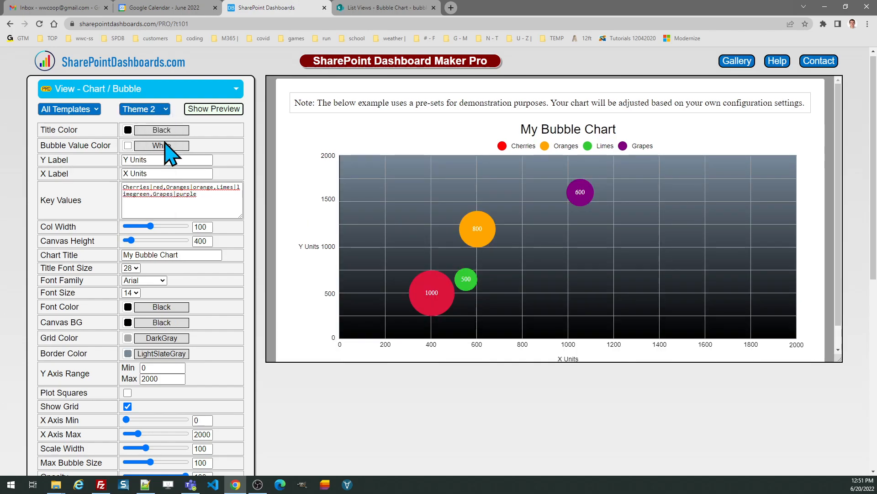
pyautogui.click(167, 112)
pyautogui.click(167, 121)
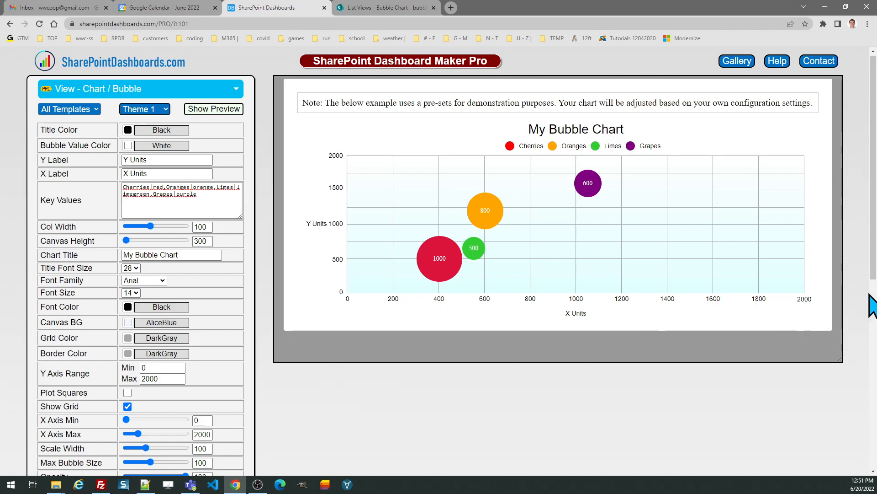
# Try a Max Bubble Size of 130 and reduce it to 97.
pyautogui.scroll(-2, 874, 249)
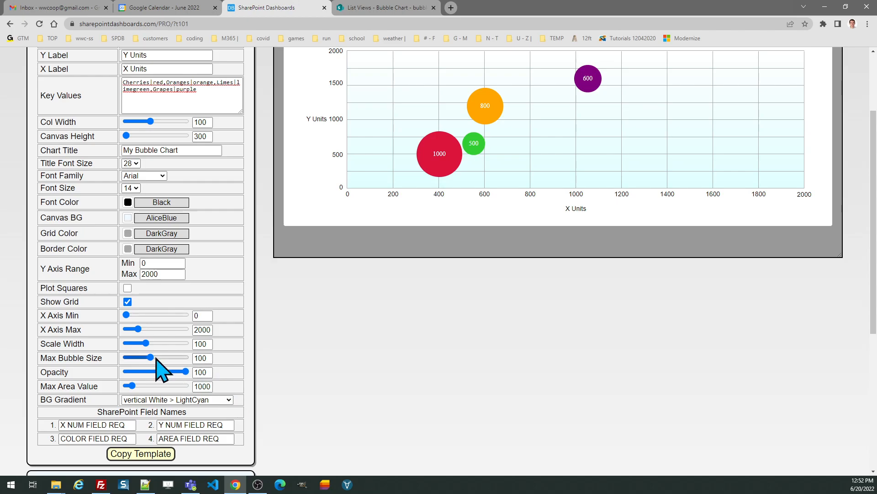
pyautogui.moveTo(153, 357); pyautogui.dragTo(162, 357)
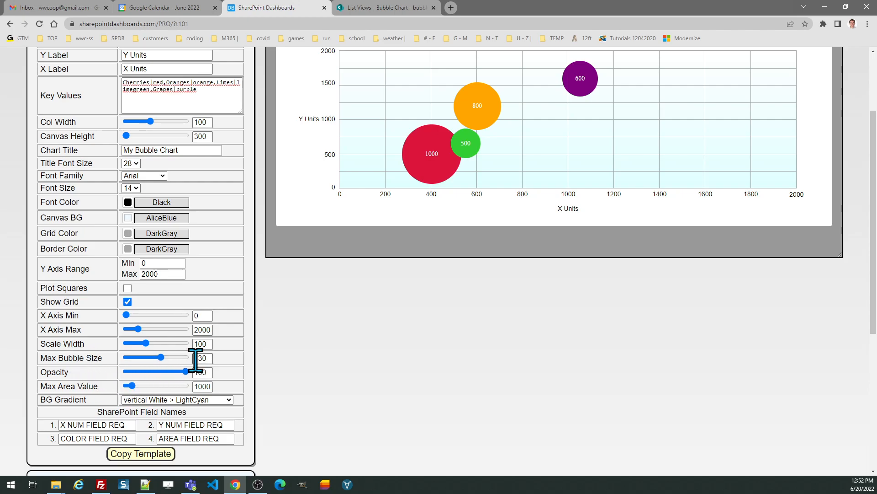
pyautogui.moveTo(161, 357); pyautogui.dragTo(150, 357)
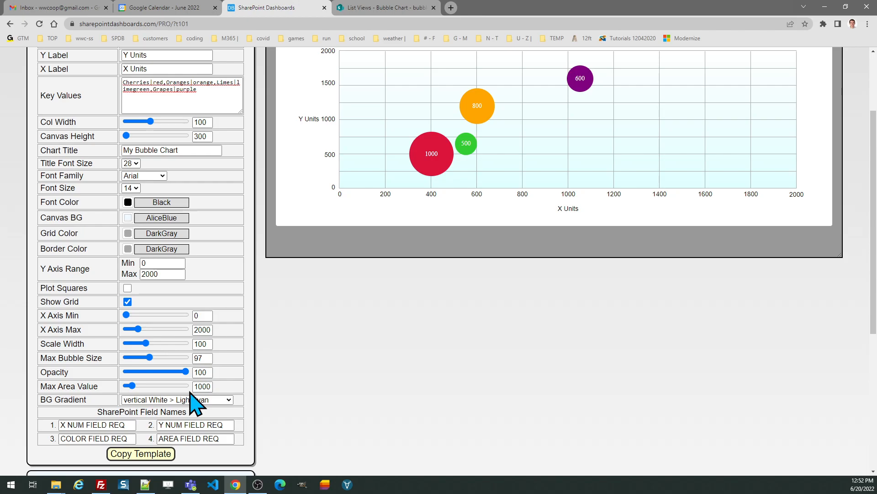
# Check the column names in the SharePoint Bubble Chart list and return to the SharePoint Dashboards page.
pyautogui.click(375, 9)
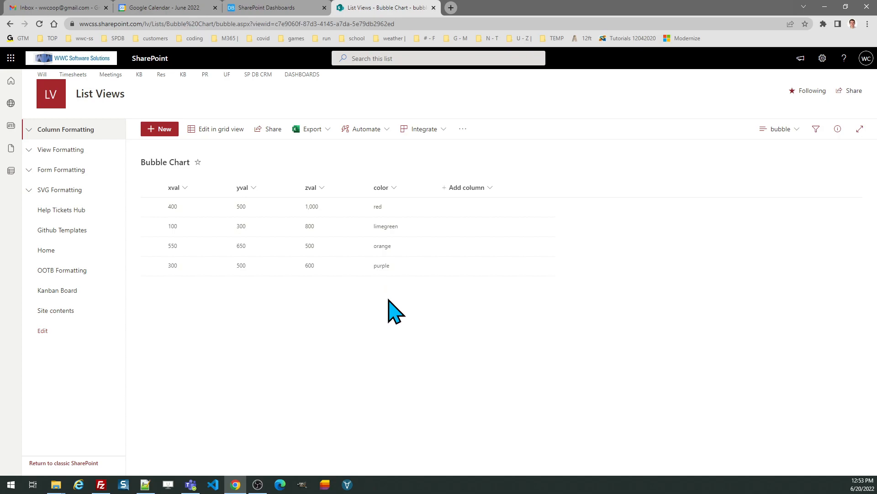
pyautogui.click(266, 7)
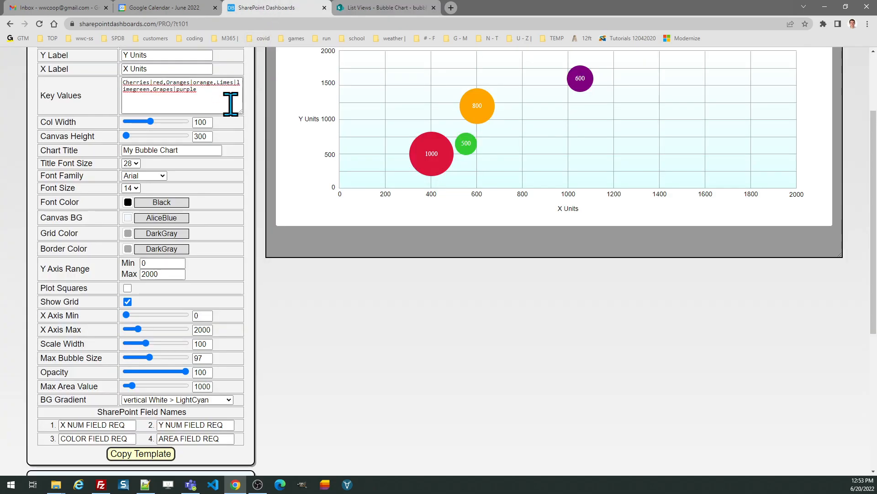
# Restore the chart's preset settings by changing to Theme 2 and reapplying Theme 1.
pyautogui.scroll(3, 666, 224)
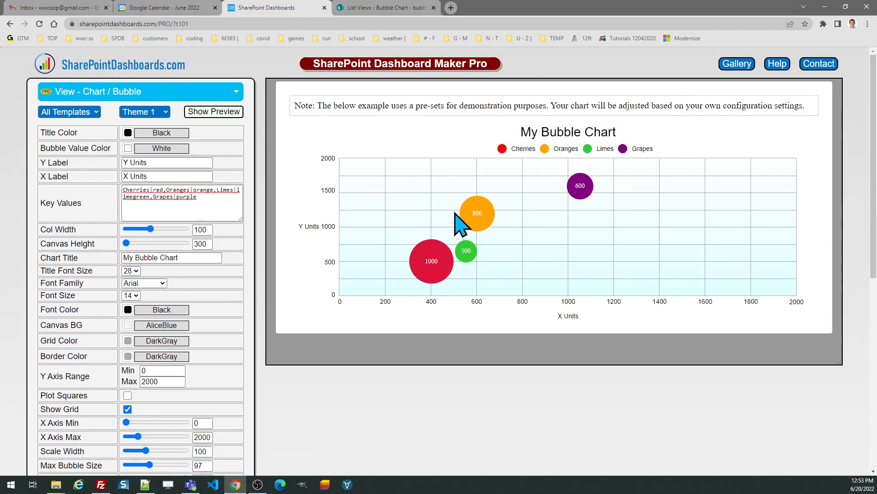
pyautogui.click(146, 111)
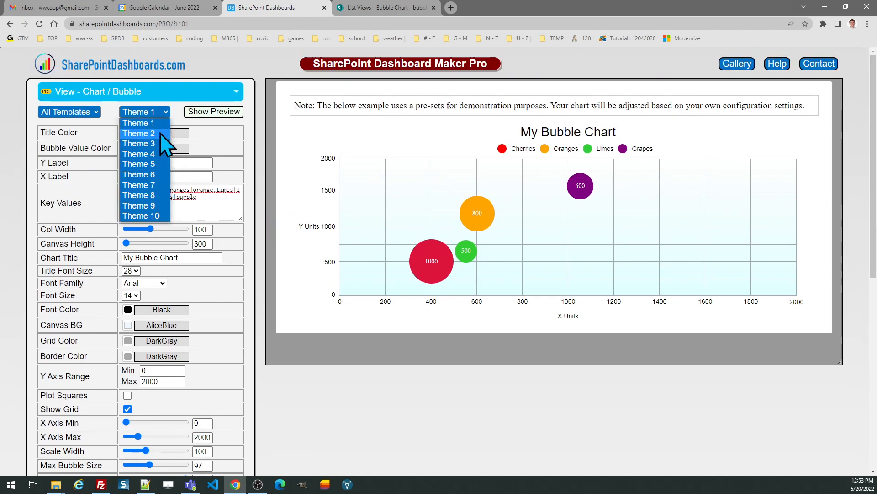
pyautogui.click(161, 134)
pyautogui.click(145, 112)
pyautogui.click(139, 122)
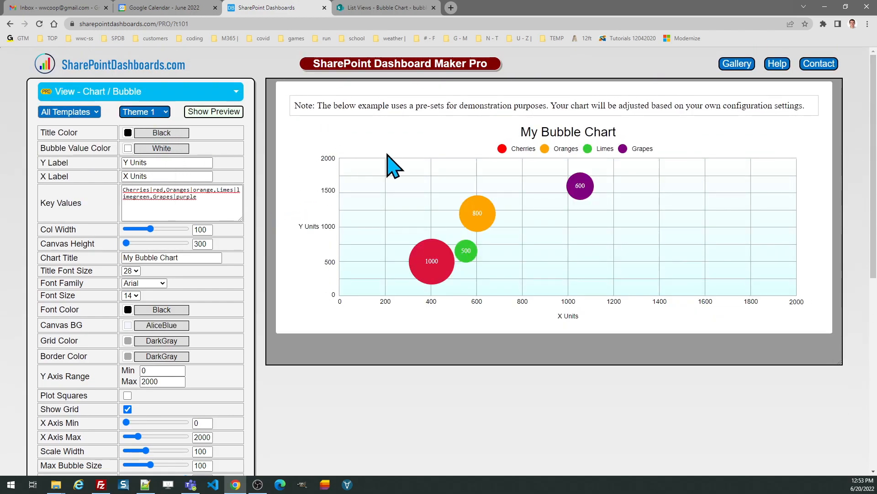
# Set the SharePoint field names to xval for X, yval for Y, color for the colour and zval for the area.
pyautogui.scroll(-4, 847, 262)
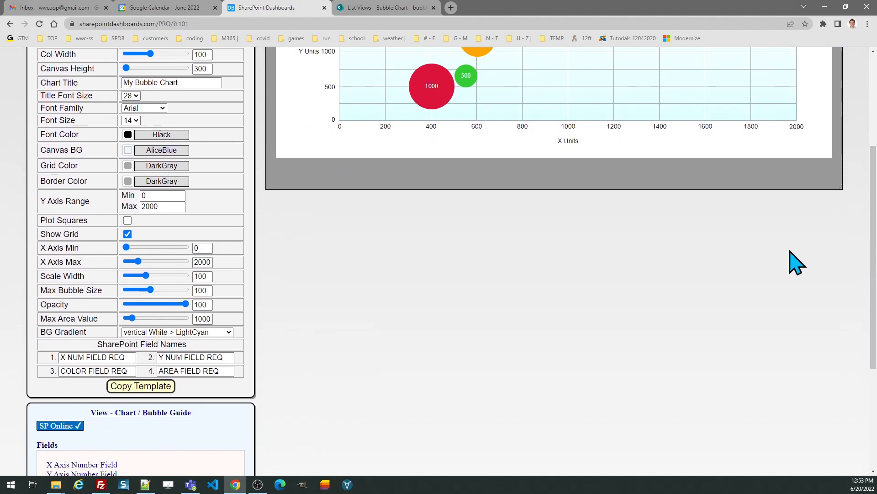
pyautogui.click(130, 356)
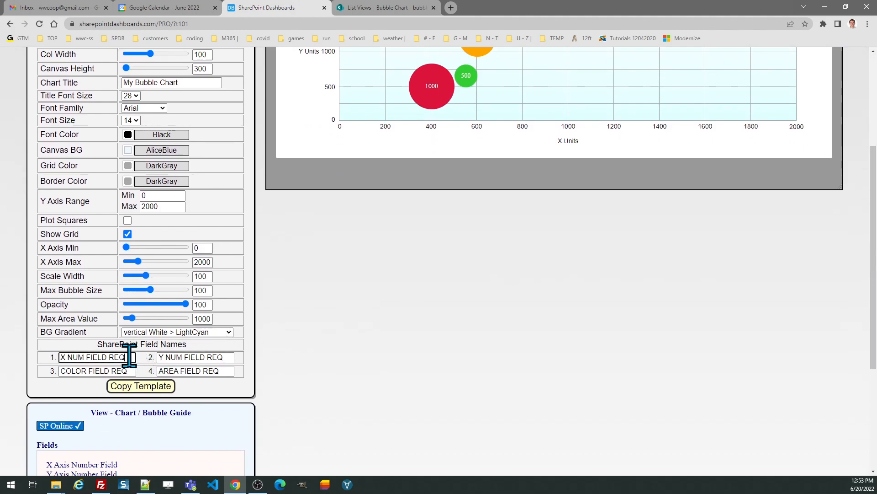
pyautogui.hotkey('ctrl', 'a')
pyautogui.write('xval')
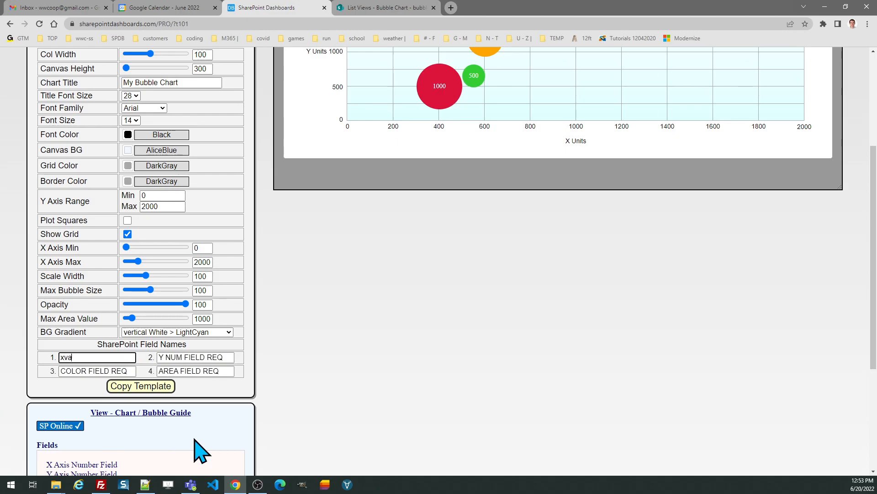
pyautogui.press('Tab')
pyautogui.write('yval')
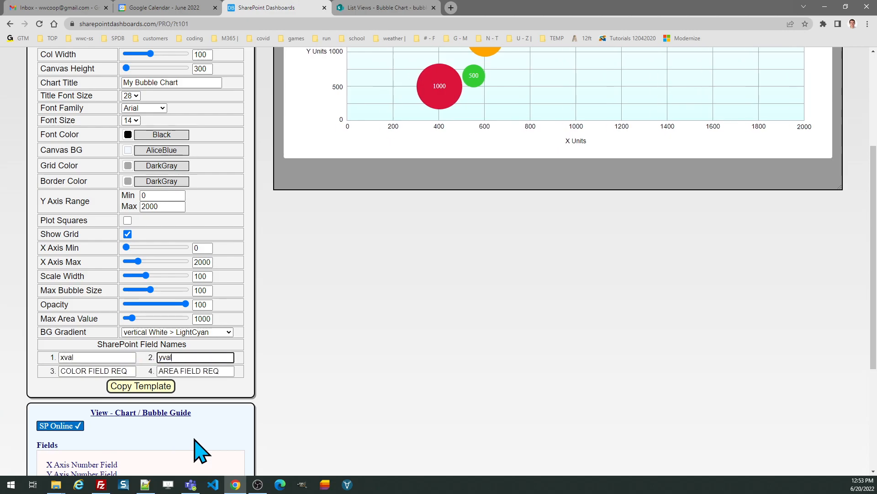
pyautogui.press('Tab')
pyautogui.write('color')
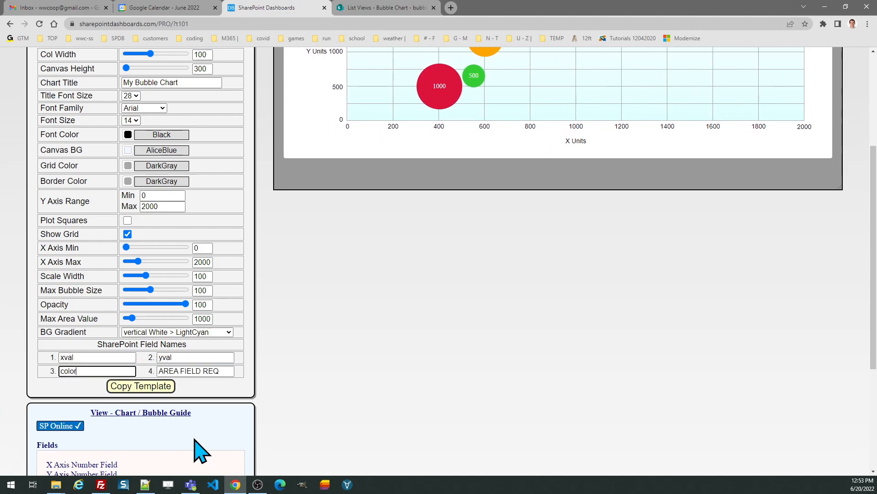
pyautogui.press('Tab')
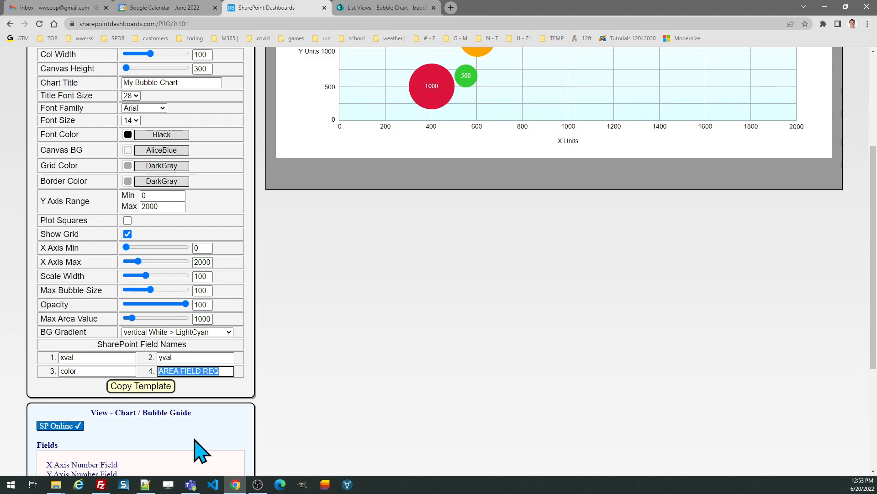
pyautogui.write('zval')
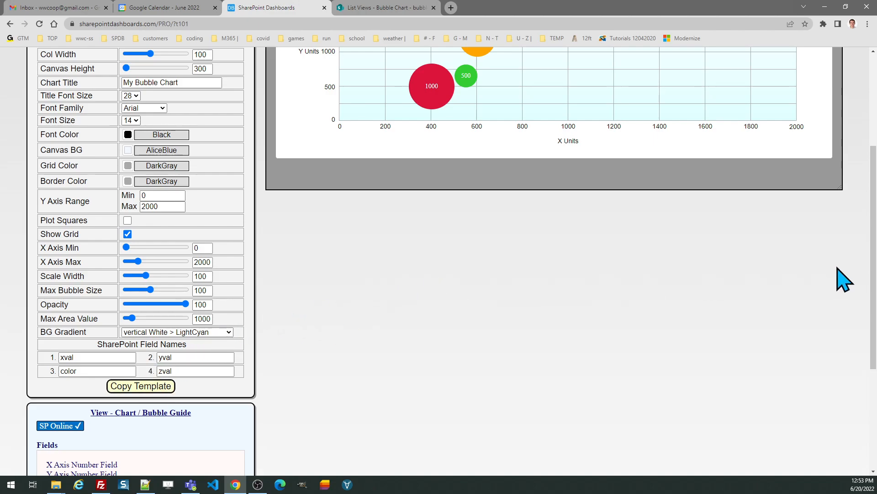
# Review the template guide, copy the configured bubble chart template and dismiss the instructions dialog.
pyautogui.moveTo(873, 258); pyautogui.dragTo(873, 366)
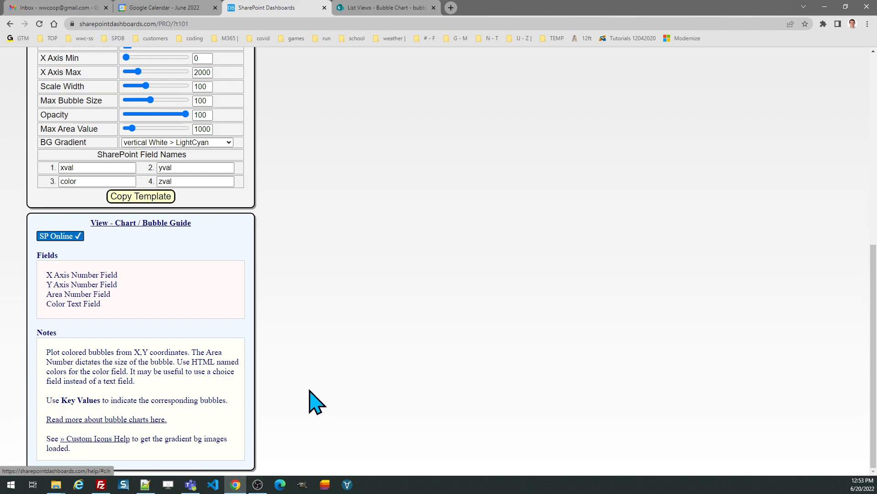
pyautogui.moveTo(872, 338); pyautogui.dragTo(871, 231)
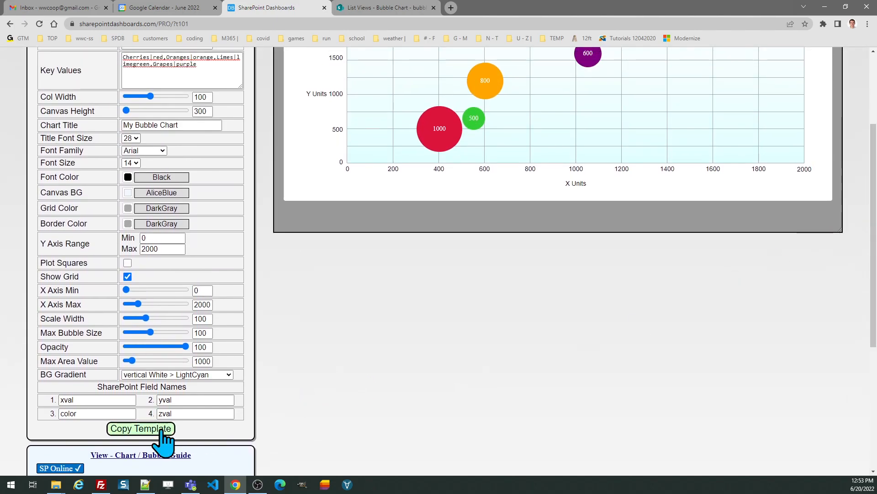
pyautogui.click(145, 429)
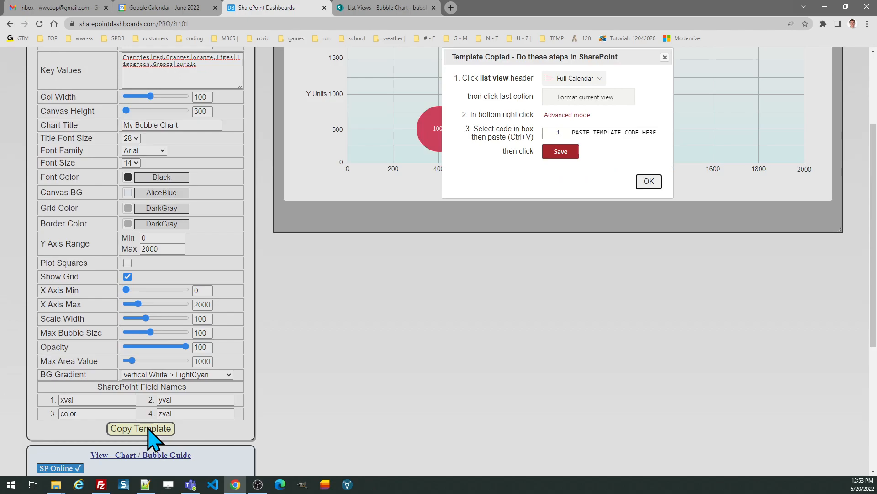
pyautogui.click(649, 181)
# Switch to the SharePoint Bubble Chart list and open the bubble view's formatting in advanced mode.
pyautogui.click(386, 8)
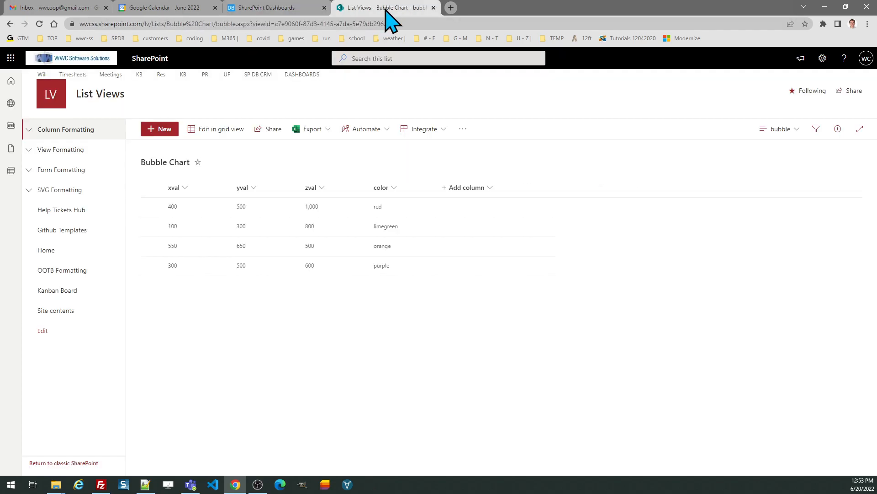
pyautogui.click(777, 133)
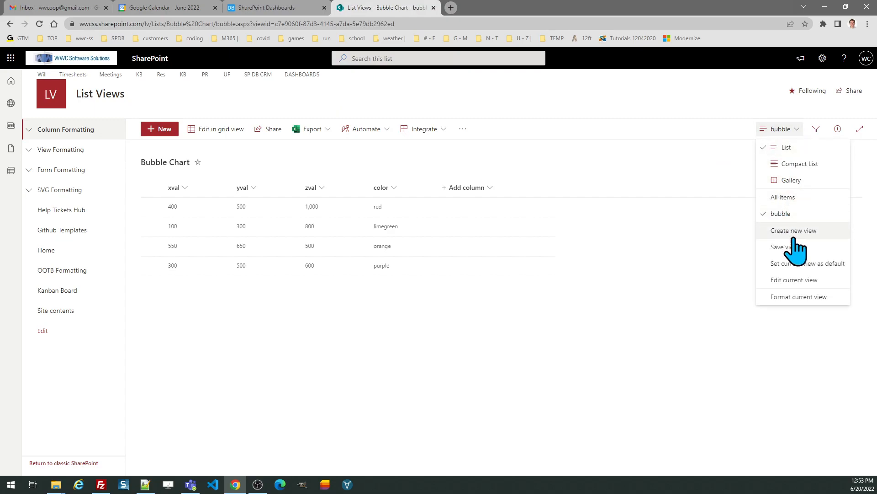
pyautogui.click(800, 296)
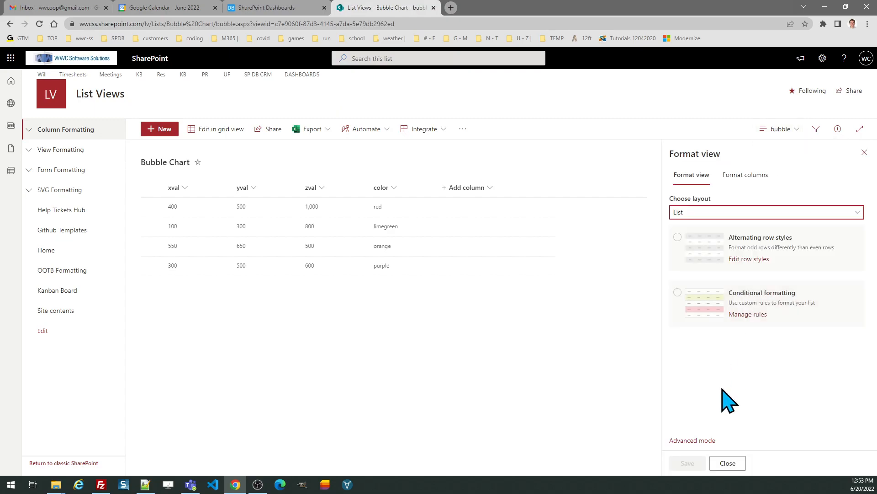
pyautogui.click(693, 439)
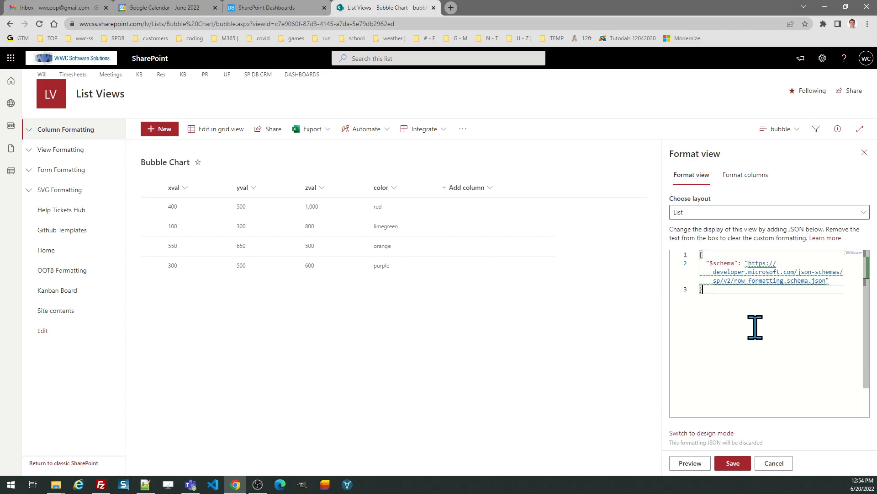
# Replace the view's formatting JSON with the copied template code, save it and close the formatting pane.
pyautogui.hotkey('ctrl', 'a')
pyautogui.hotkey('ctrl', 'v')
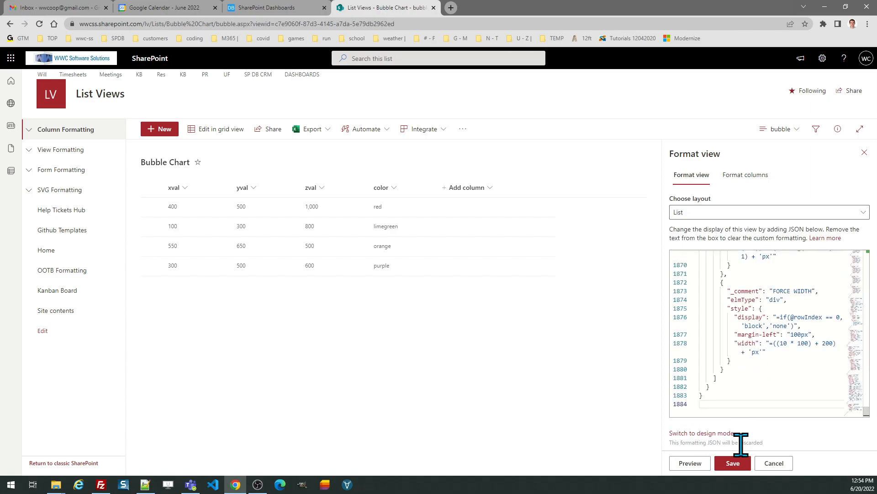
pyautogui.click(733, 463)
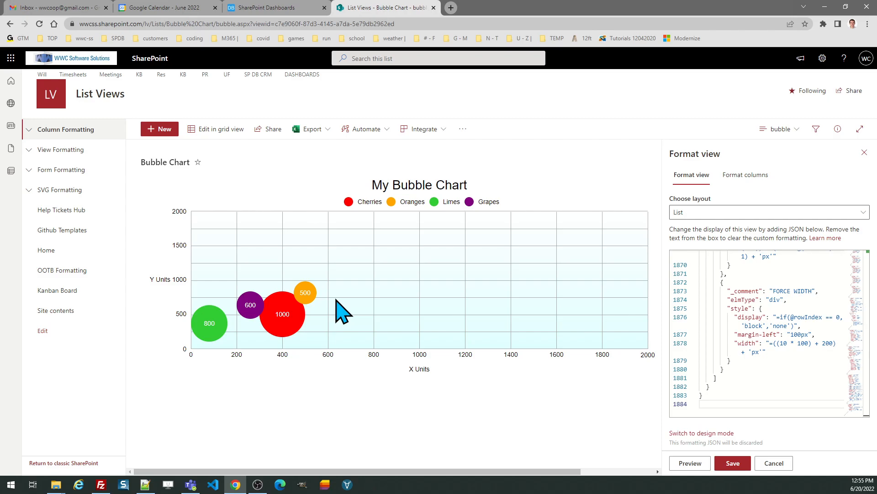
pyautogui.click(864, 153)
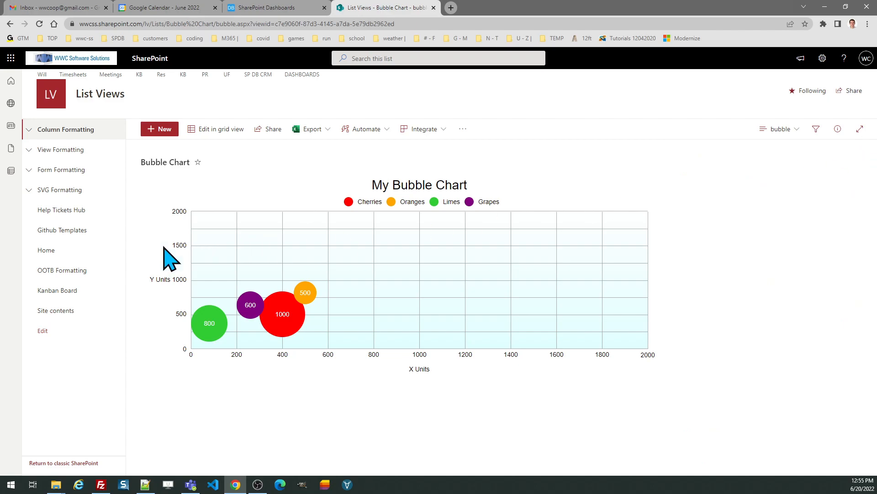